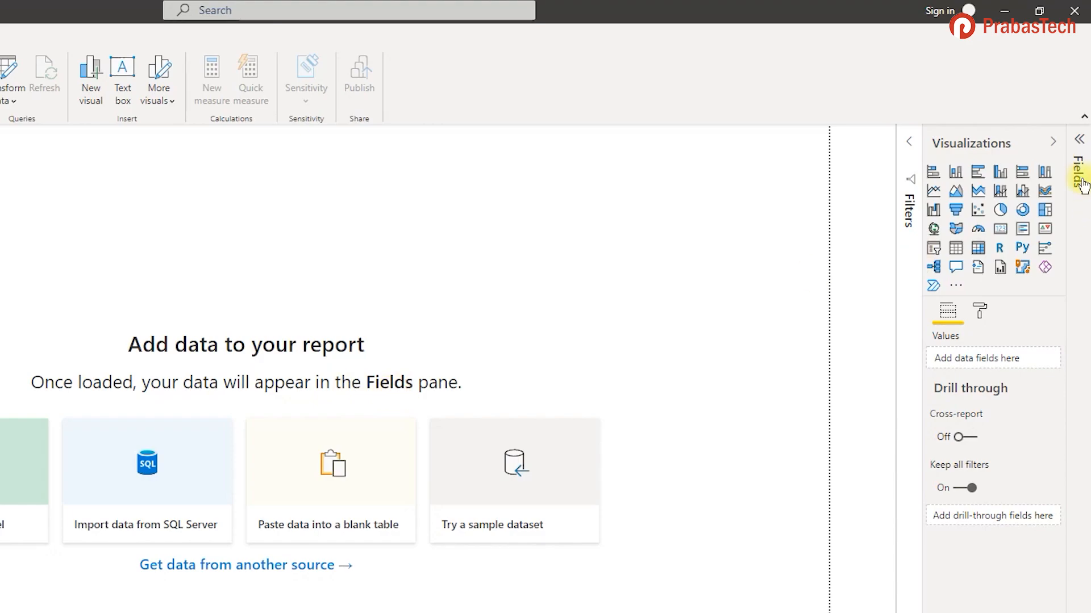
Expand the Fields pane and open the Excel workbook Sales Transaction Data from the 007 Sample Data folder as the data source
left_click(1078, 140)
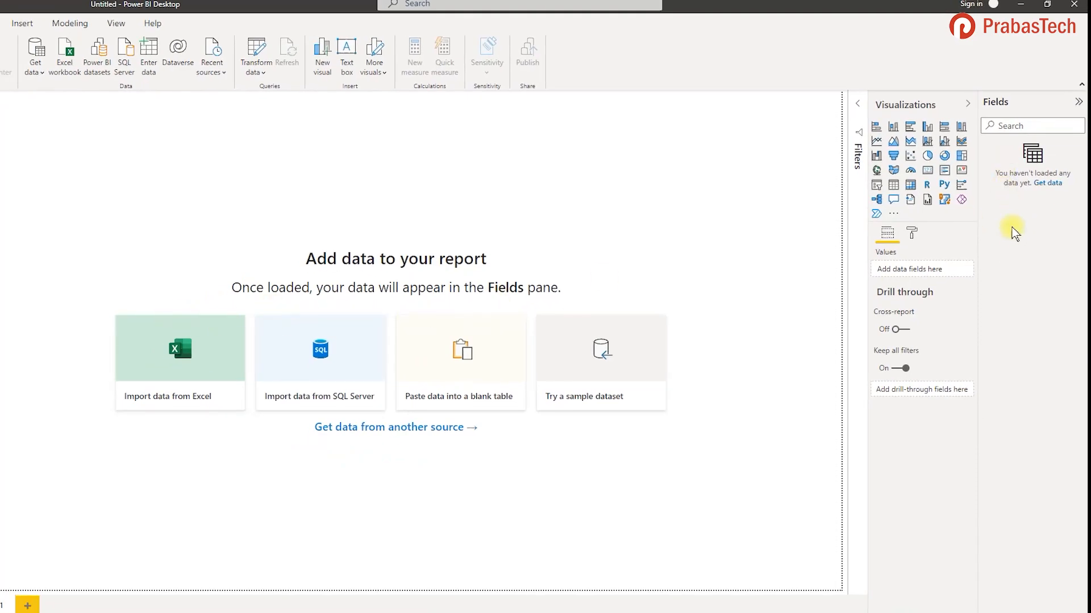
left_click(38, 78)
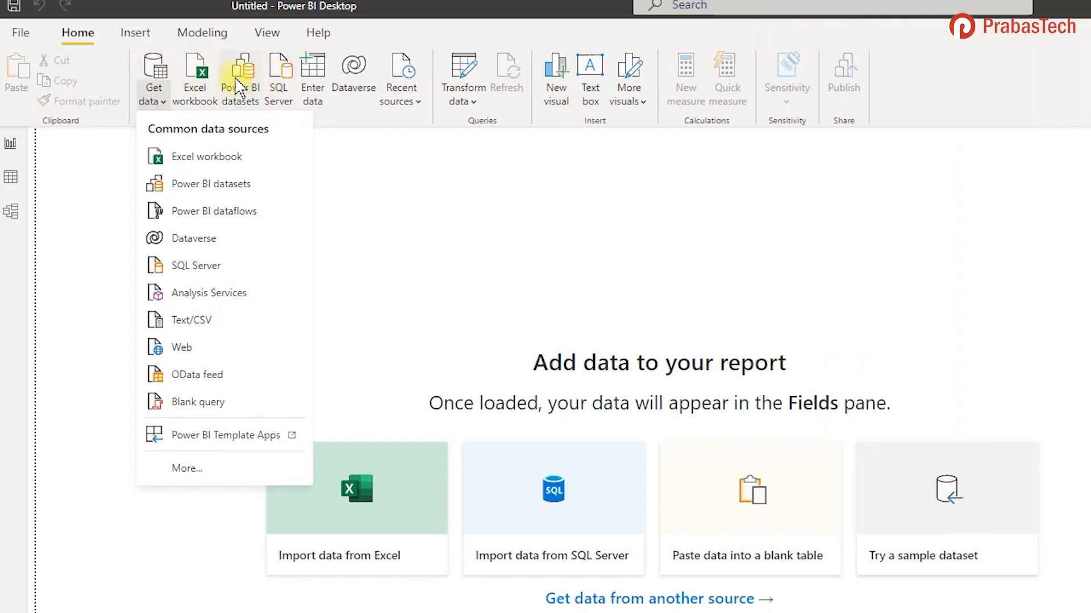
left_click(158, 79)
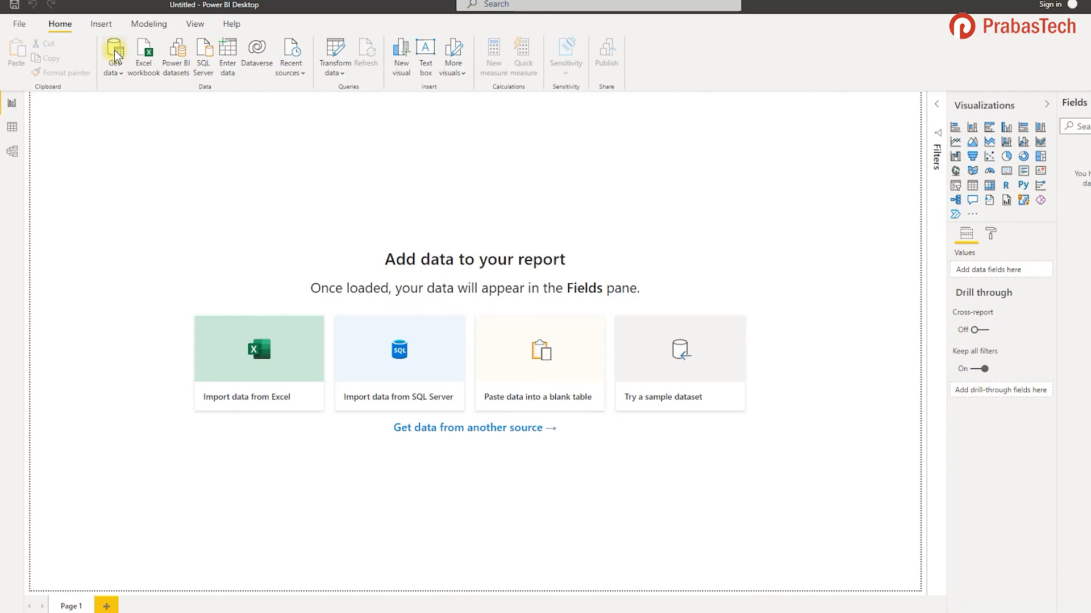
left_click(115, 51)
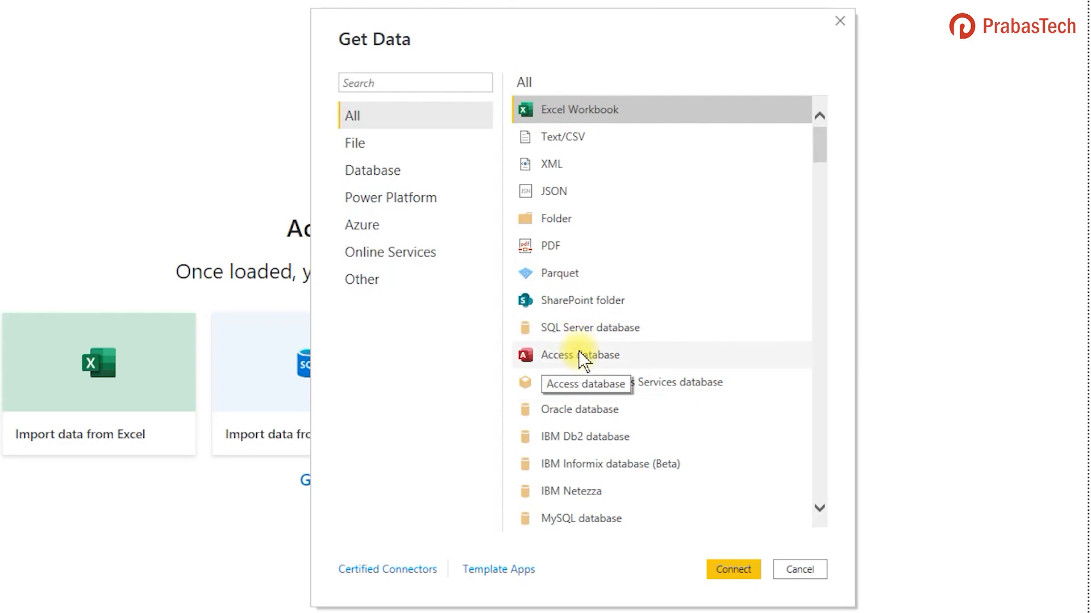
left_click(531, 111)
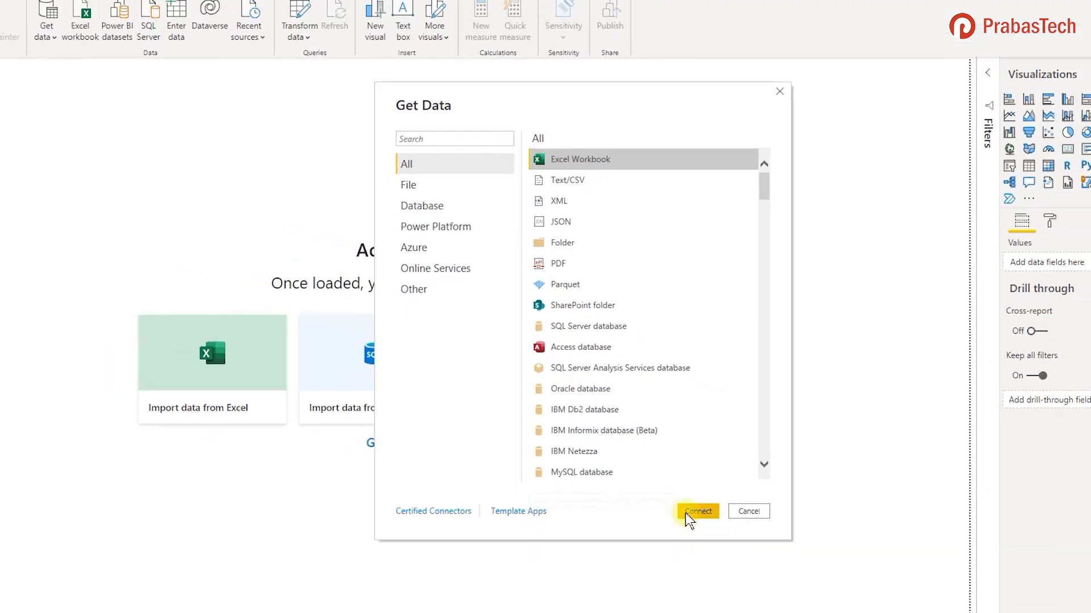
left_click(733, 569)
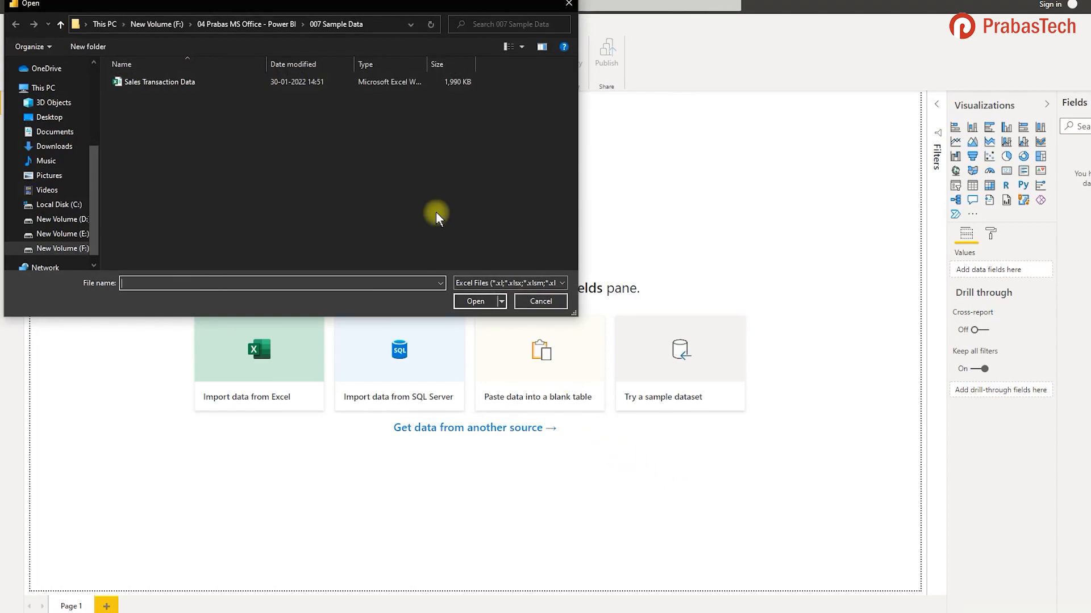
left_click(147, 87)
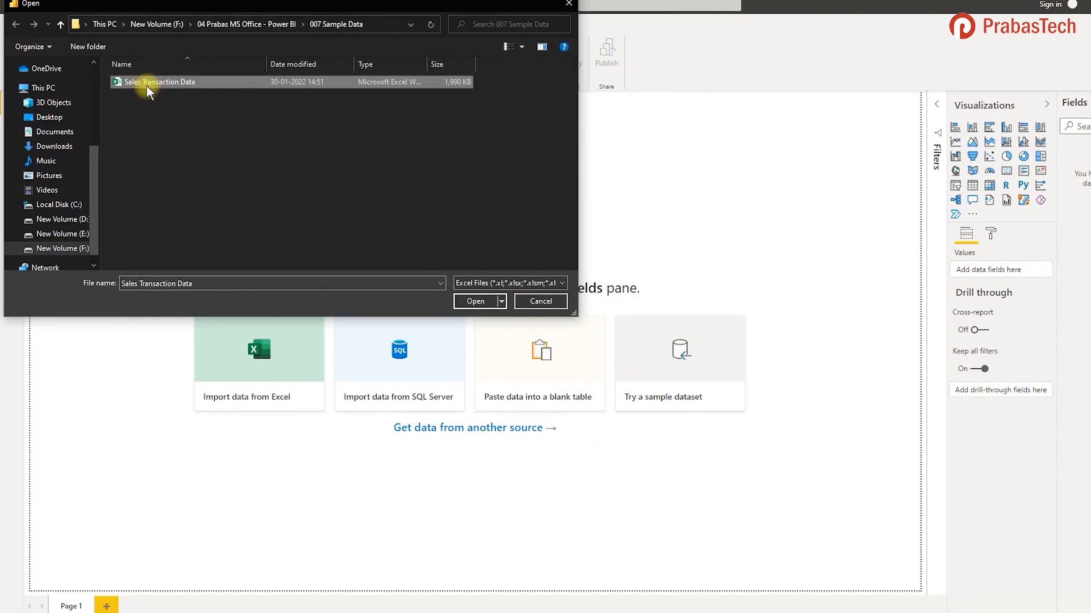
left_click(471, 304)
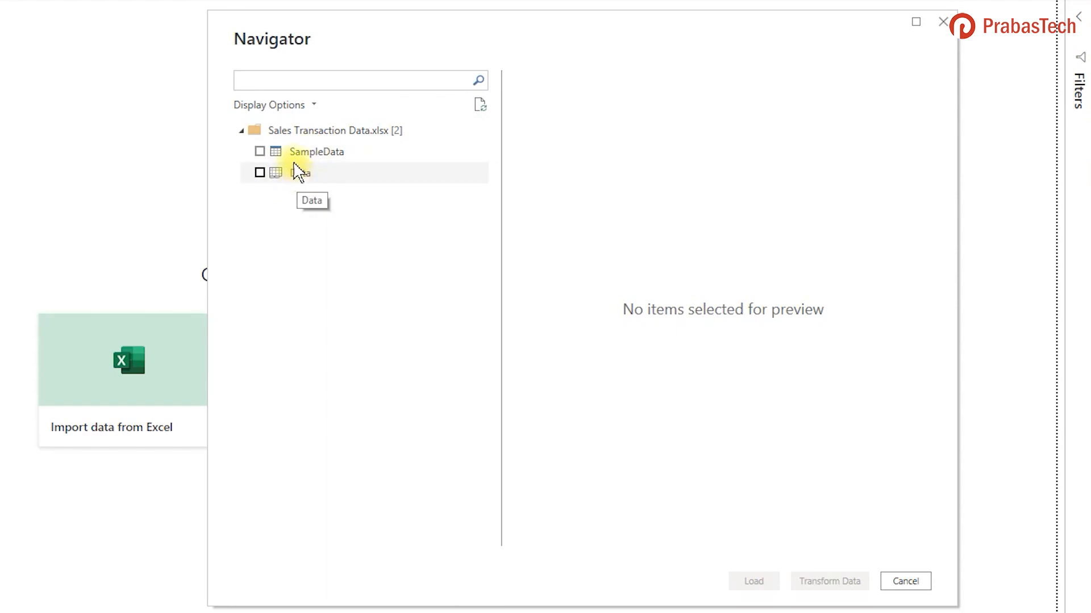
Preview the workbook's two items, load only the SampleData table and expand its field list
left_click(303, 161)
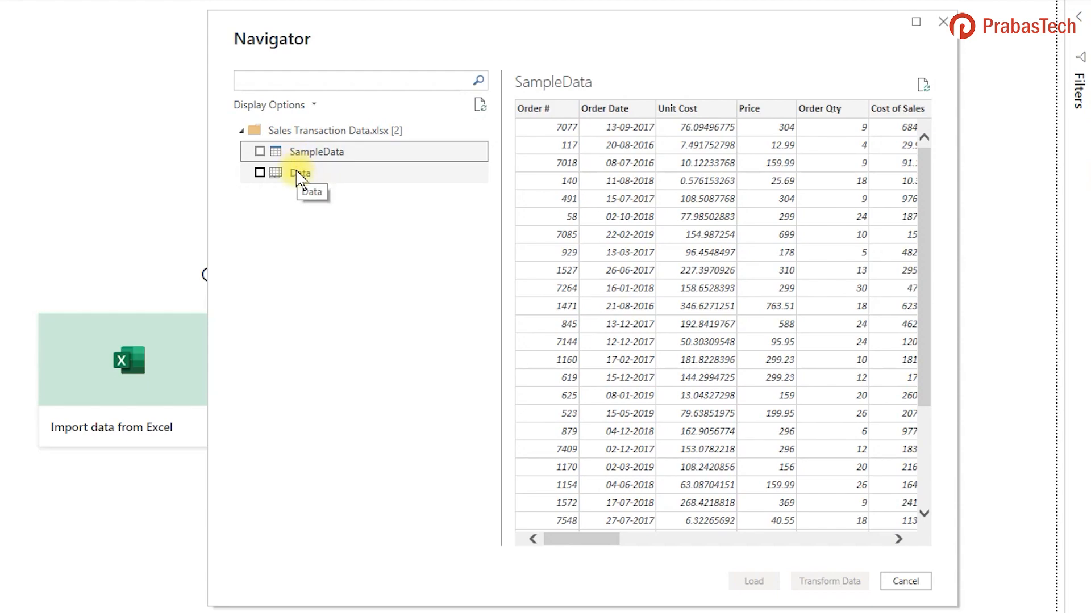
left_click(299, 174)
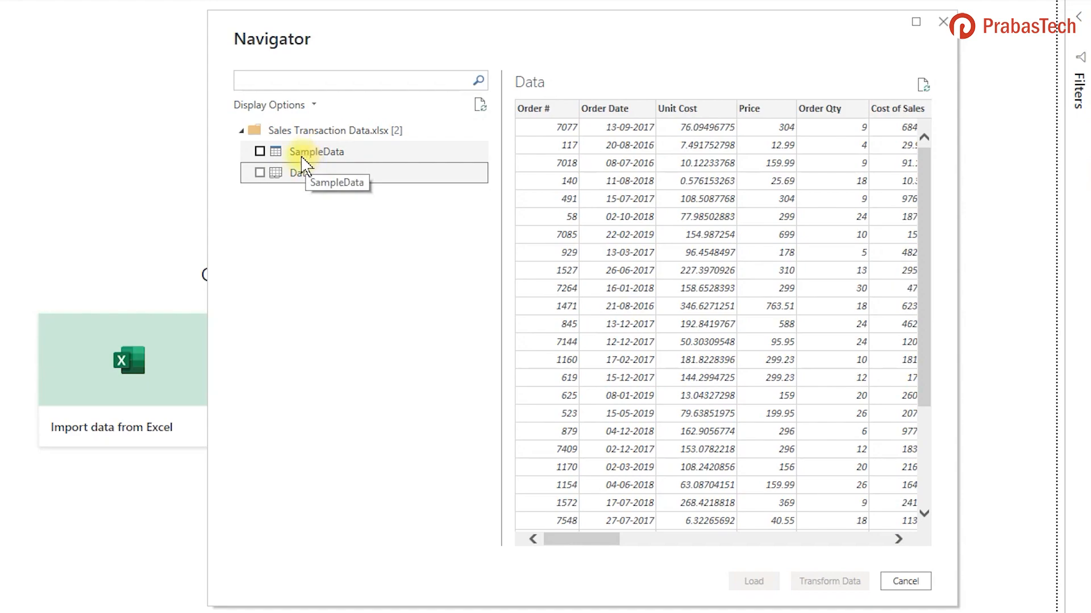
left_click(294, 154)
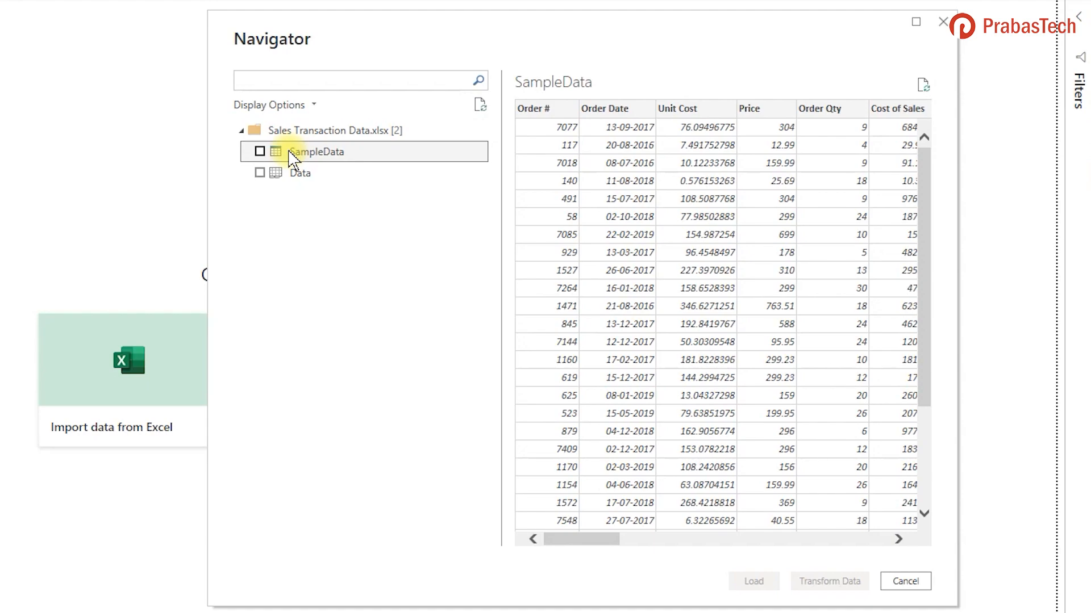
left_click(260, 151)
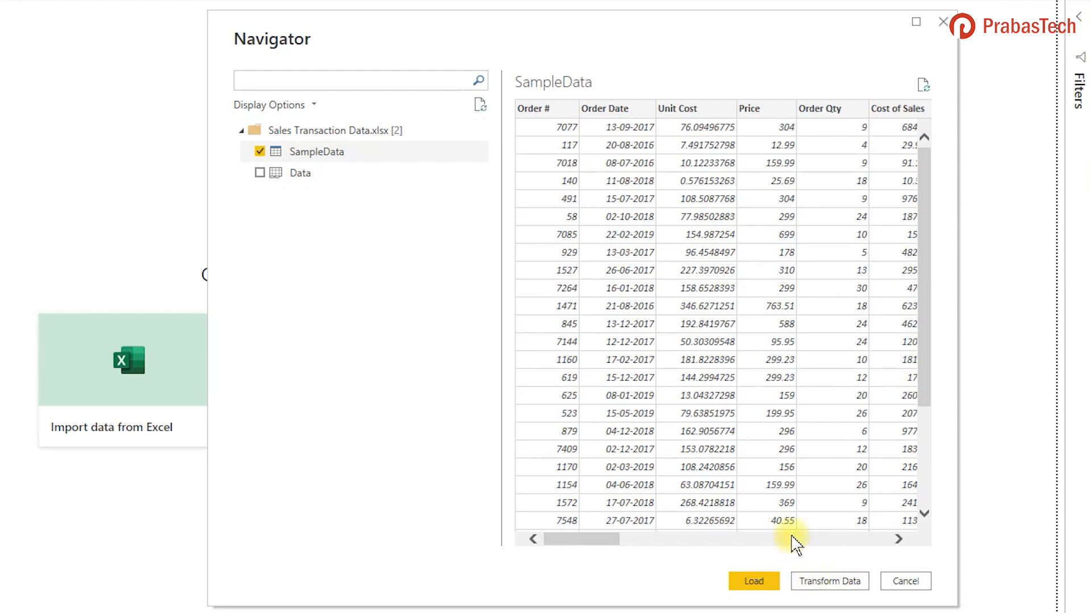
left_click(760, 584)
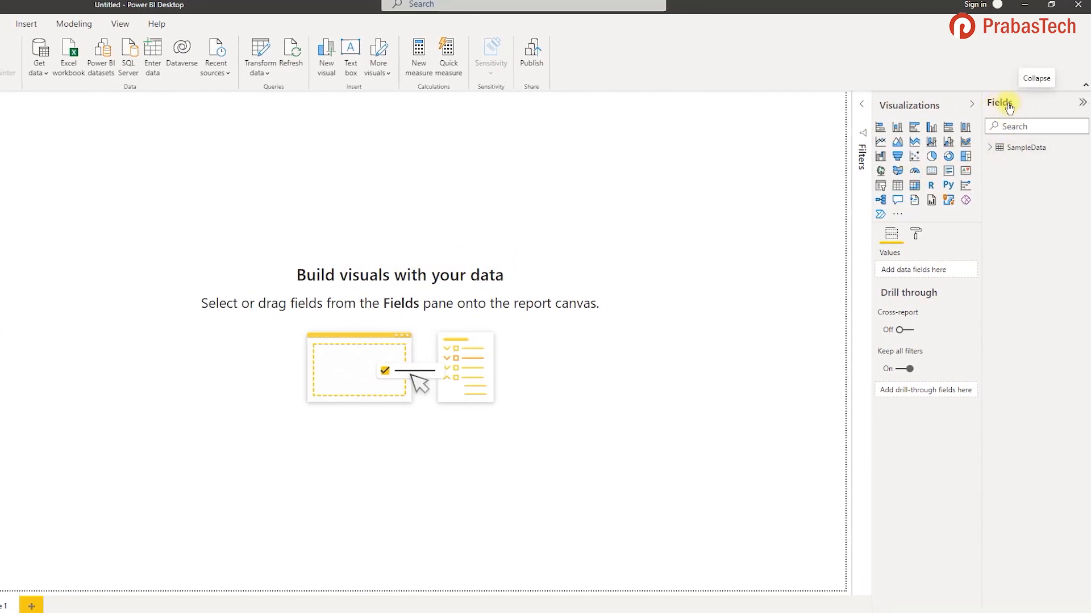
left_click(990, 150)
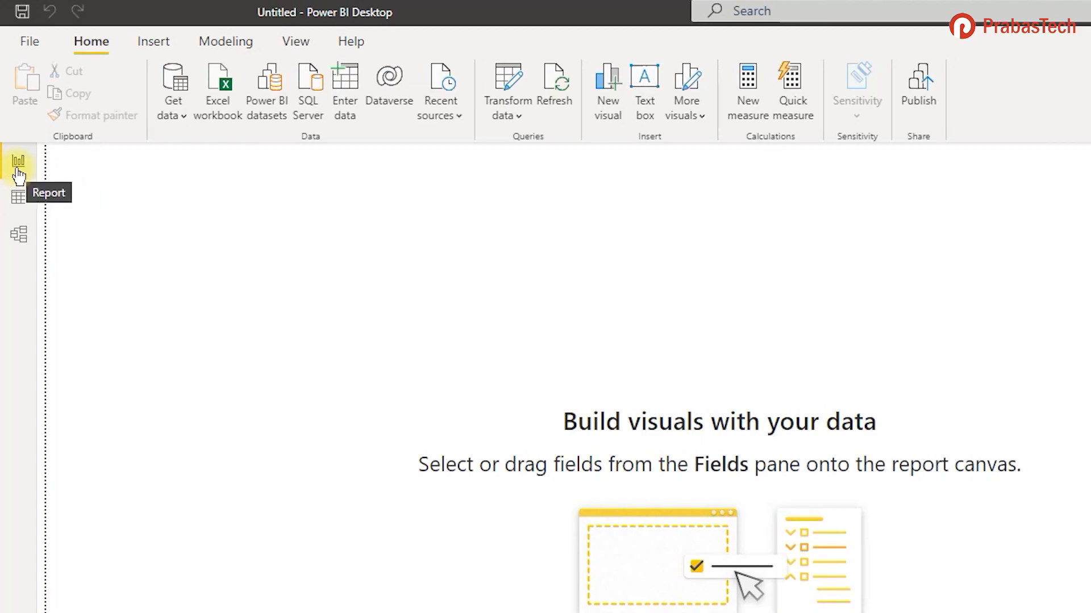
Review the imported rows and all columns of SampleData in the Data view
left_click(17, 171)
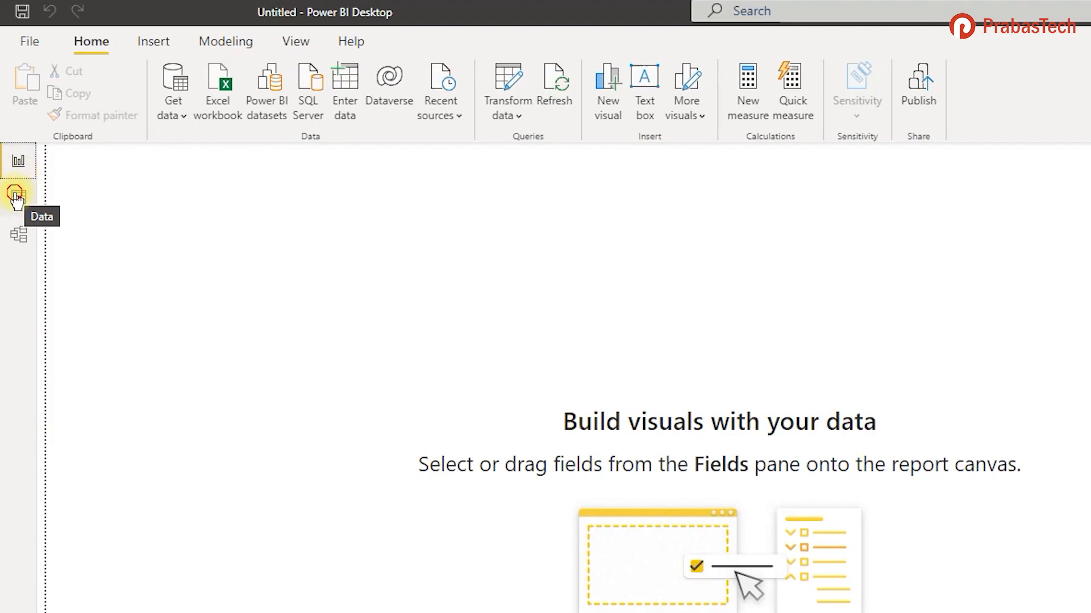
left_click(17, 198)
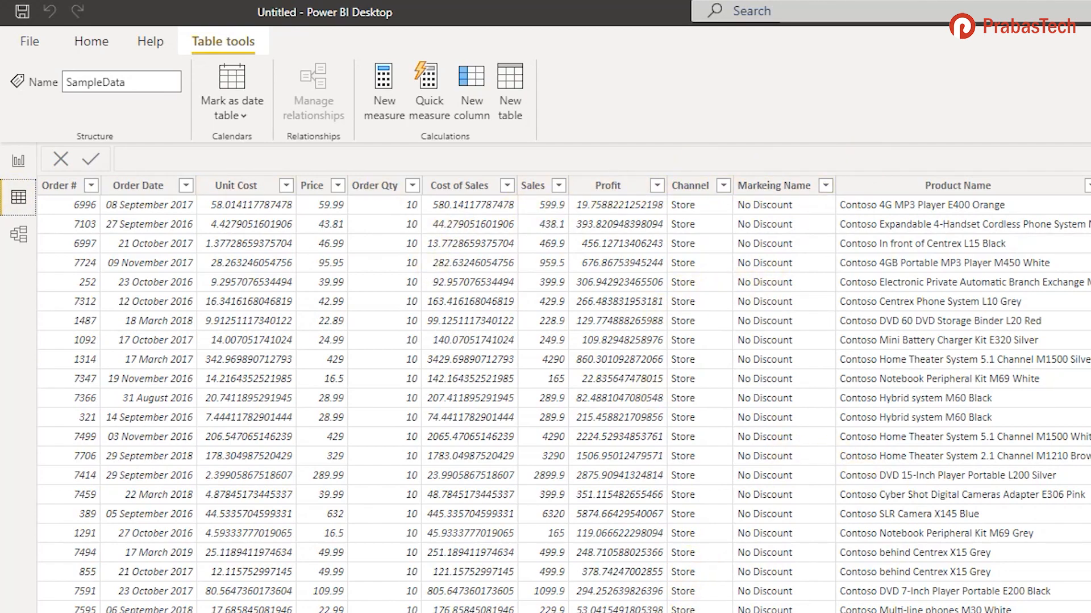
scroll(562, 392, "right", 3)
scroll(256, 560, "left", 3)
Show SampleData in the Model view and lengthen its table box to reveal more of its fields
left_click(16, 233)
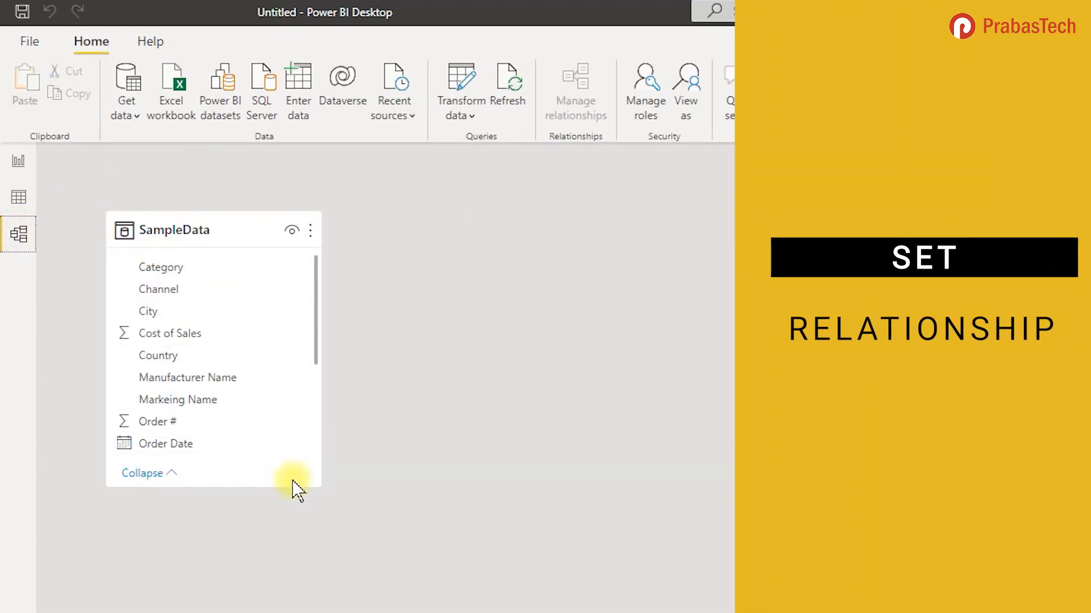
left_click_drag(292, 488, 292, 610)
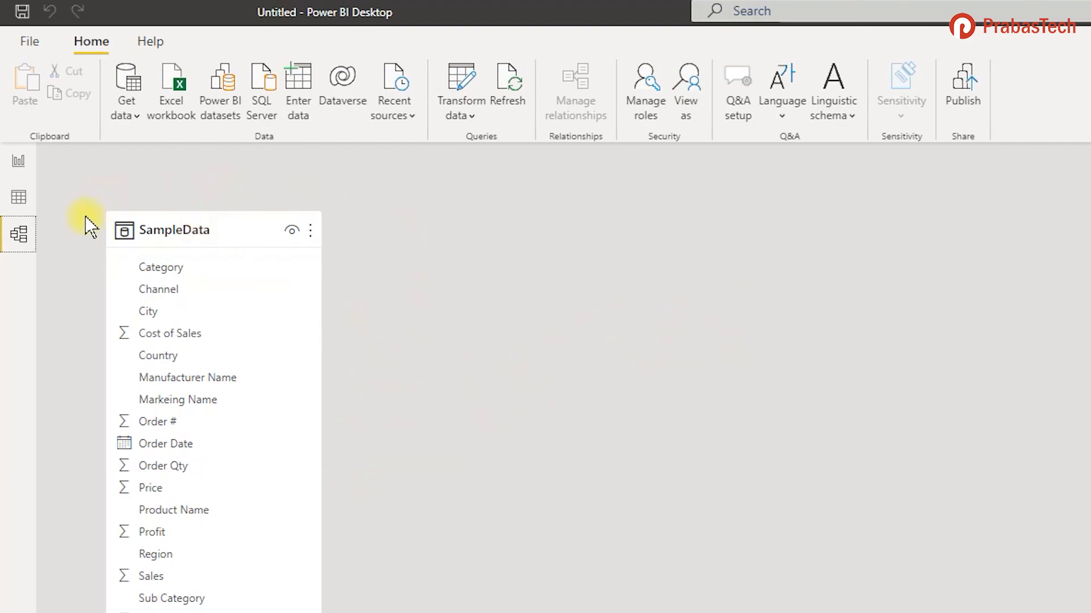
left_click(227, 267)
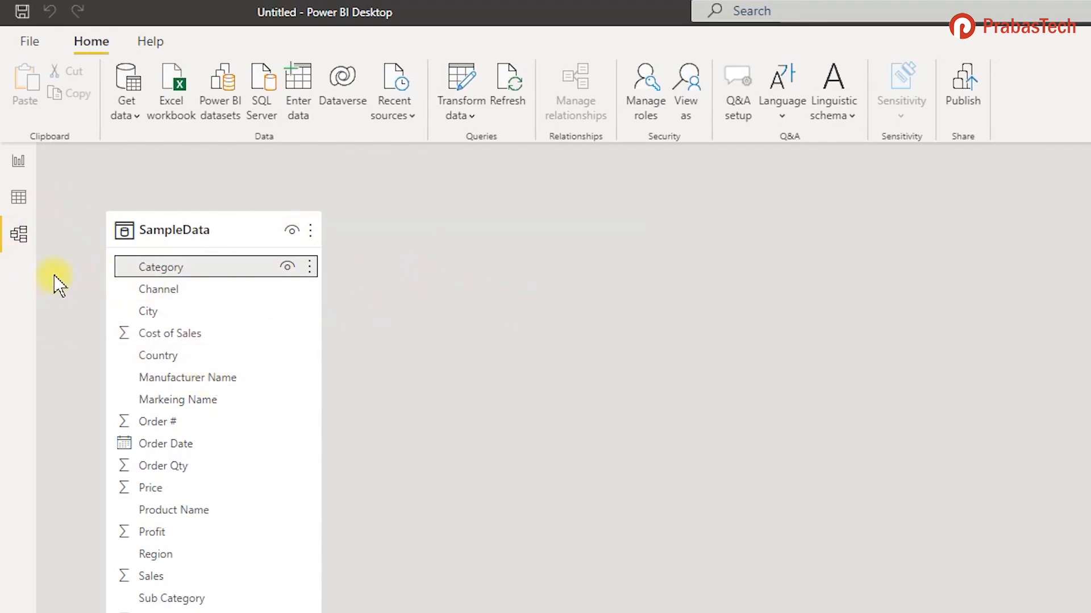
Insert a stacked column chart in the Report view and enlarge it to the full height of the page
left_click(20, 164)
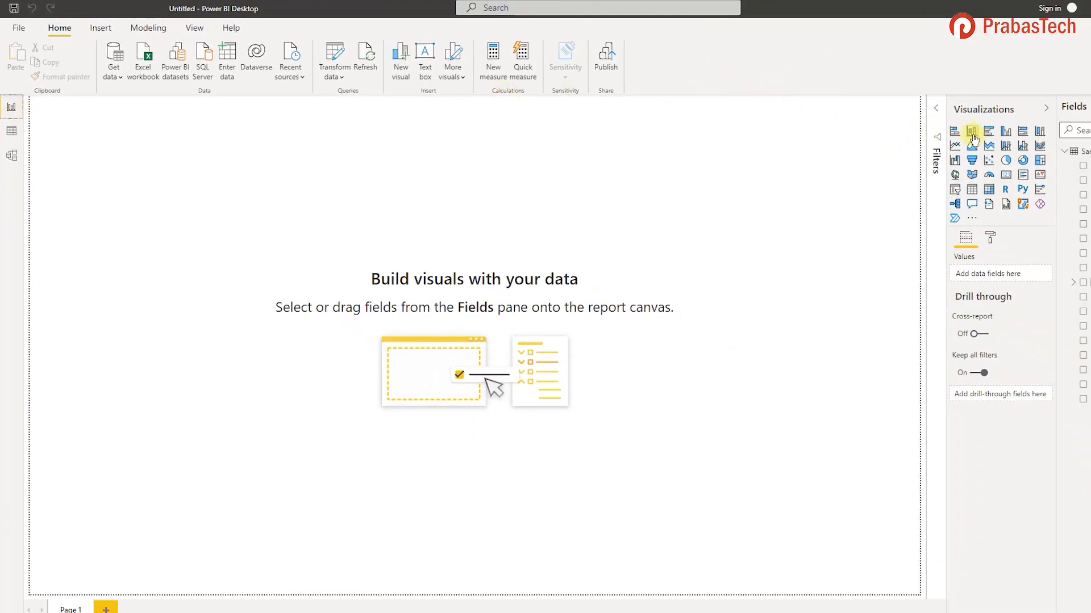
left_click(972, 134)
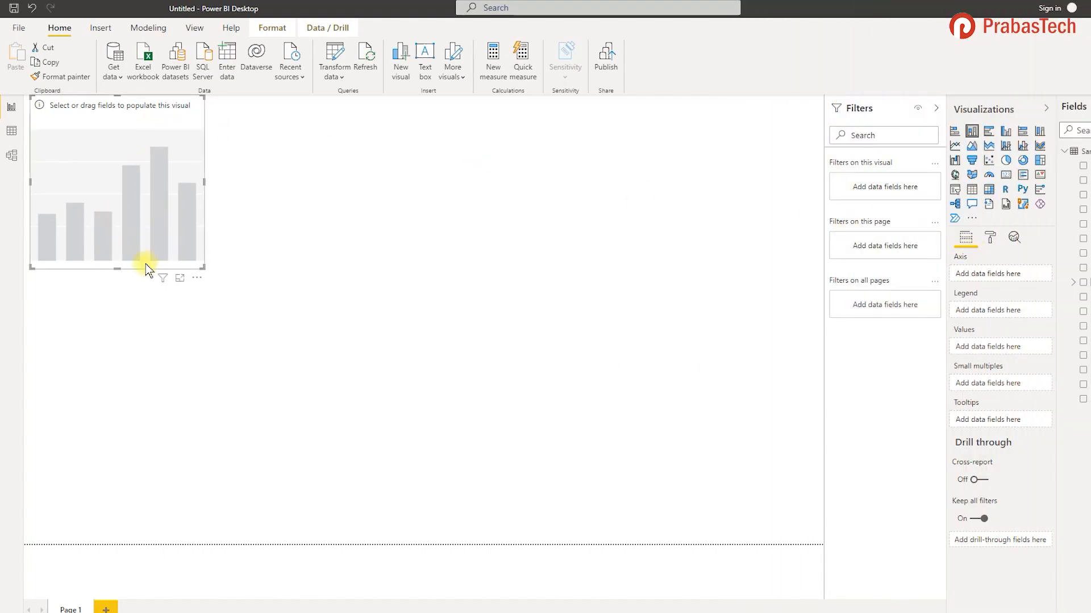
left_click_drag(200, 267, 306, 546)
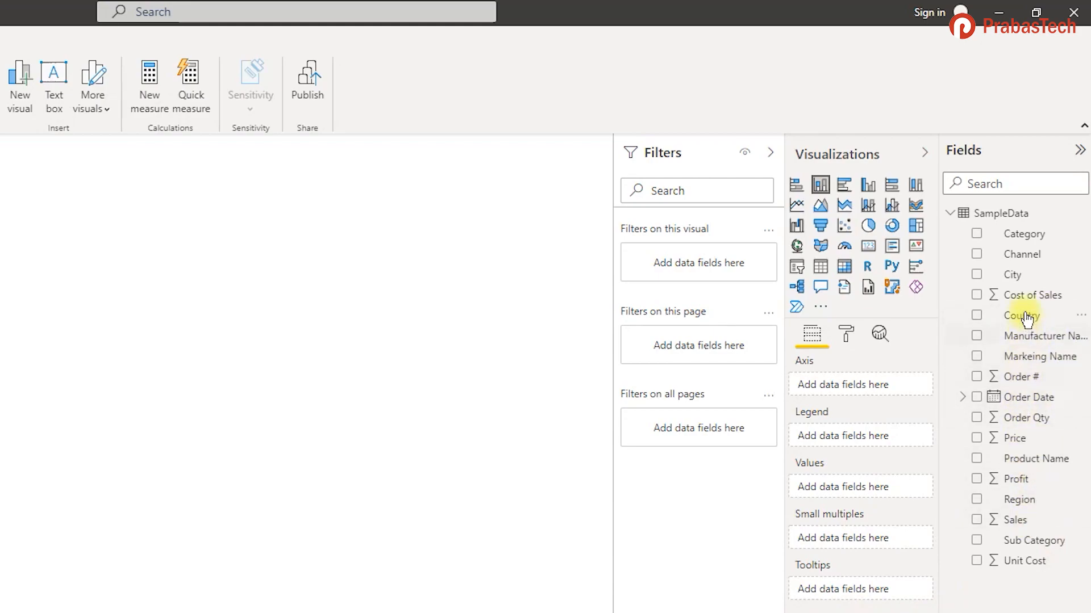
Plot Sales by Country in the column chart, with Country on the axis and Sales as the values
left_click_drag(1023, 326, 862, 397)
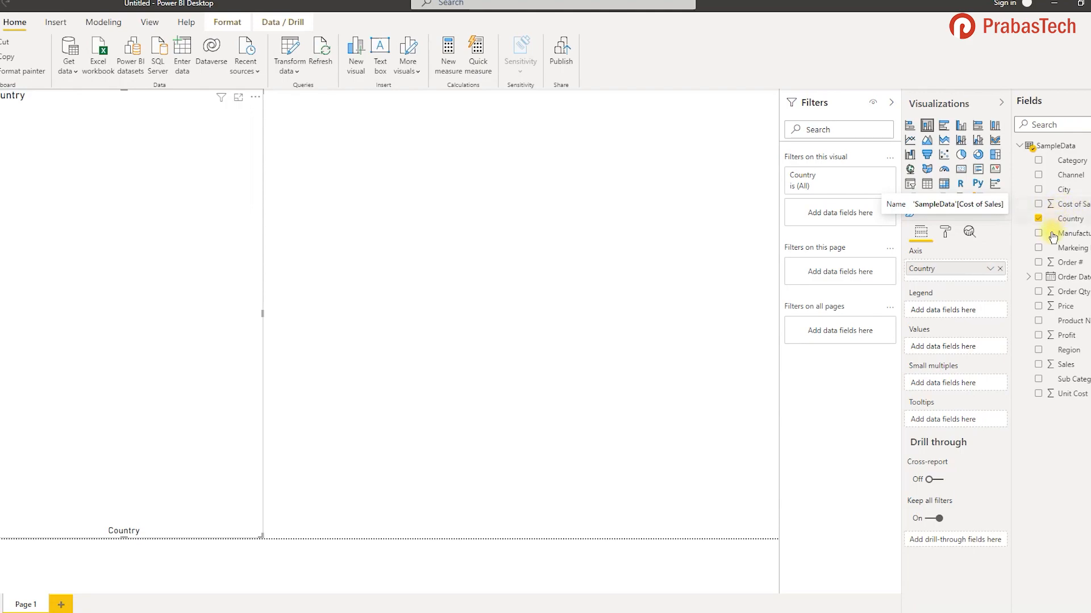
left_click_drag(1060, 367, 951, 349)
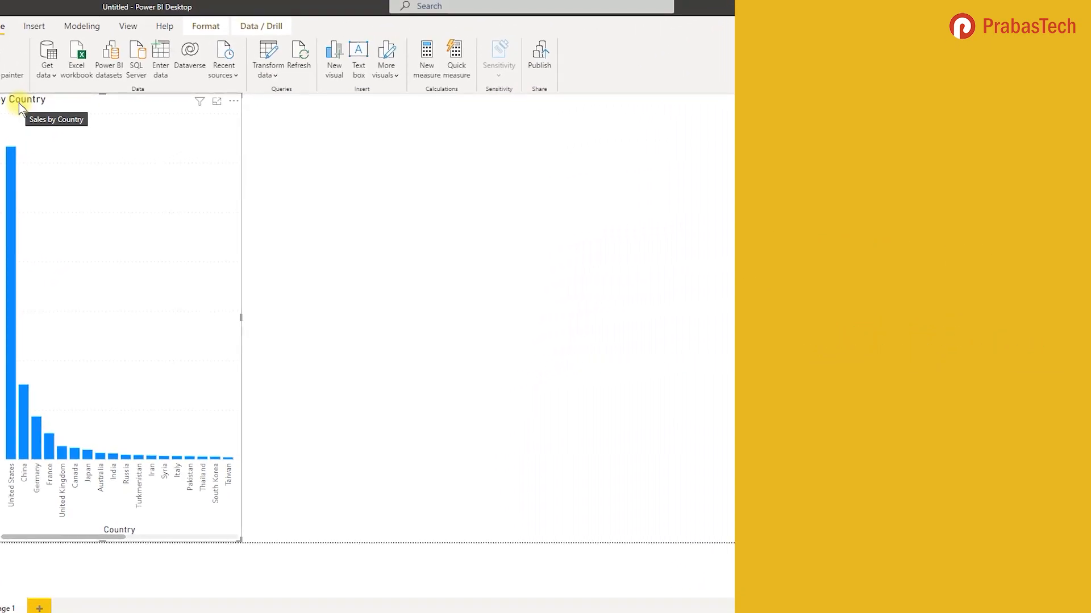
left_click(351, 171)
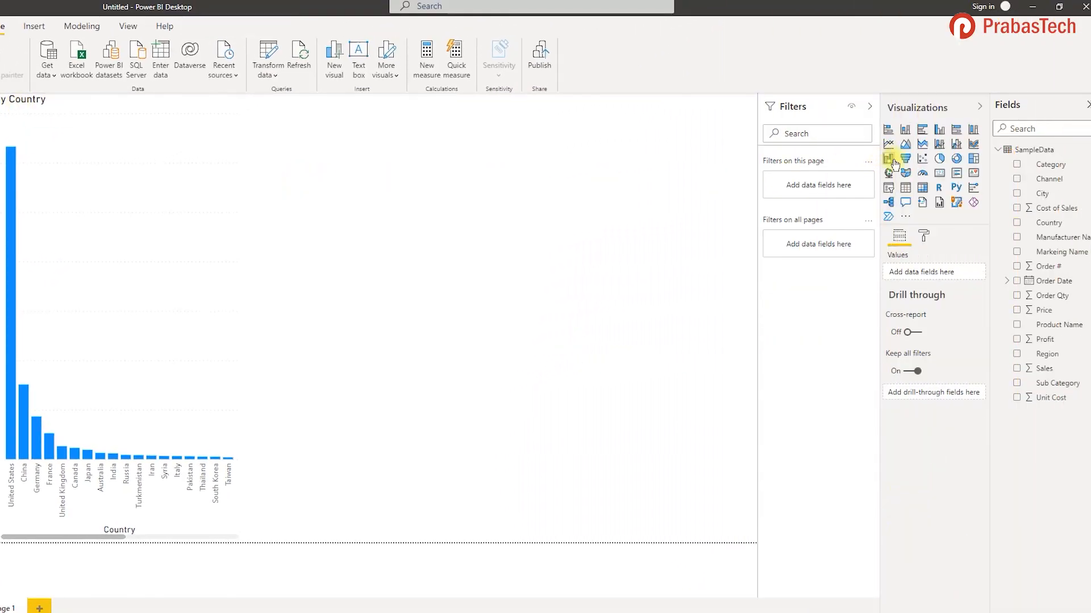
Add a table visual beside the chart listing Country before Sales, and narrow it to fit its two columns
left_click(905, 188)
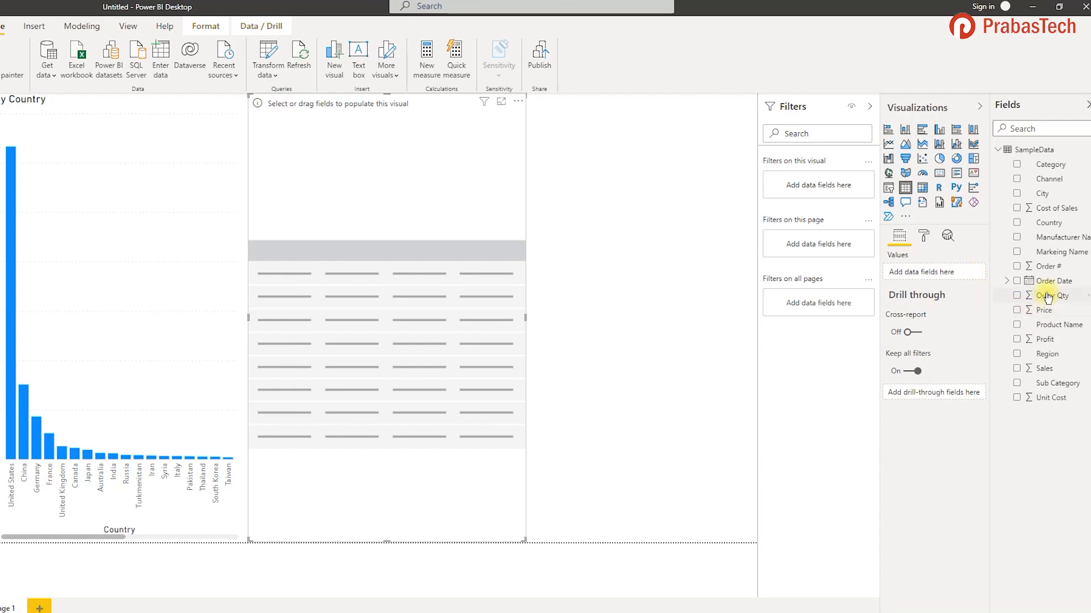
left_click_drag(1047, 374, 936, 277)
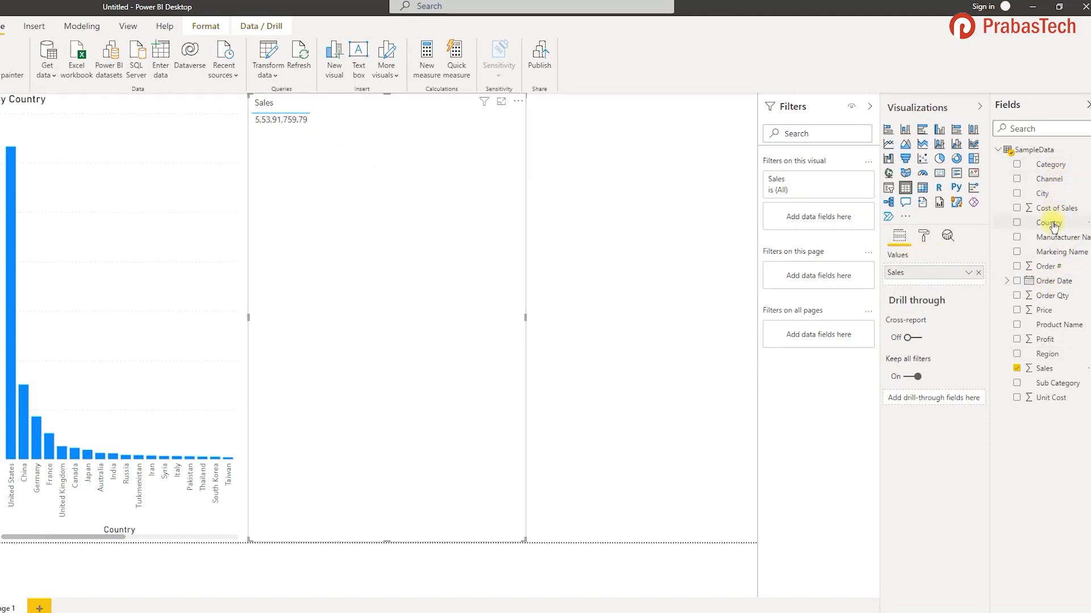
left_click_drag(1054, 226, 934, 274)
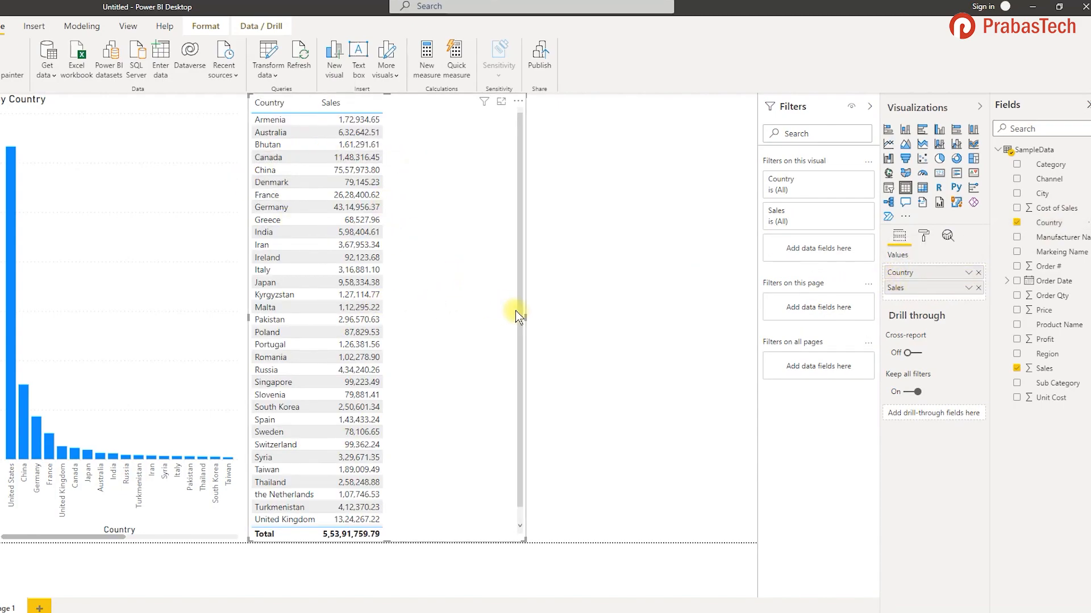
left_click_drag(525, 316, 418, 316)
left_click(624, 261)
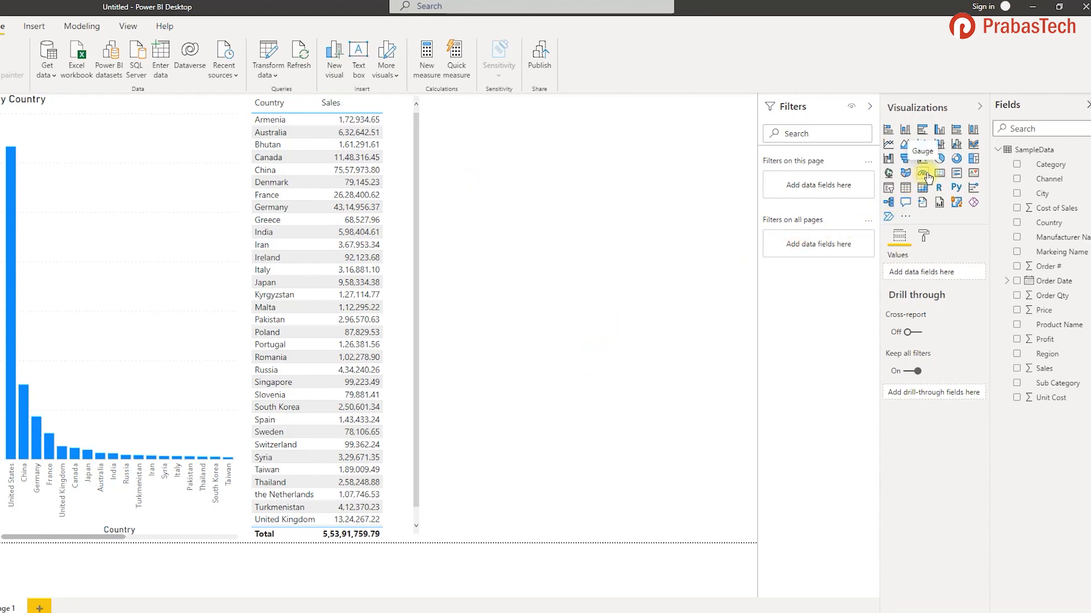
Add a card visual for Sales, shortened and placed in the upper part of the page beside the table
left_click(886, 202)
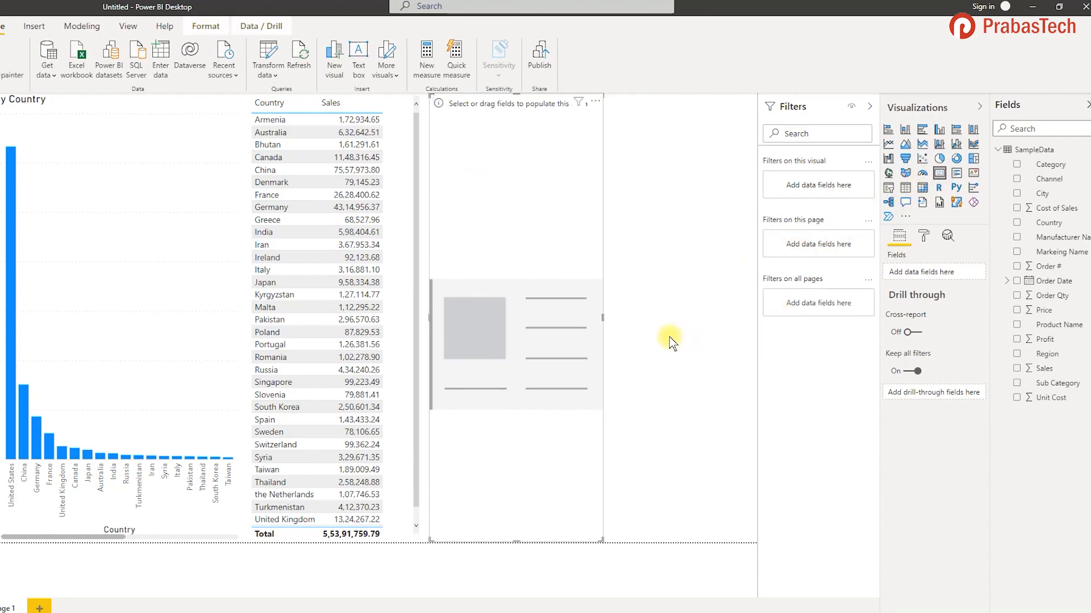
left_click_drag(516, 541, 626, 243)
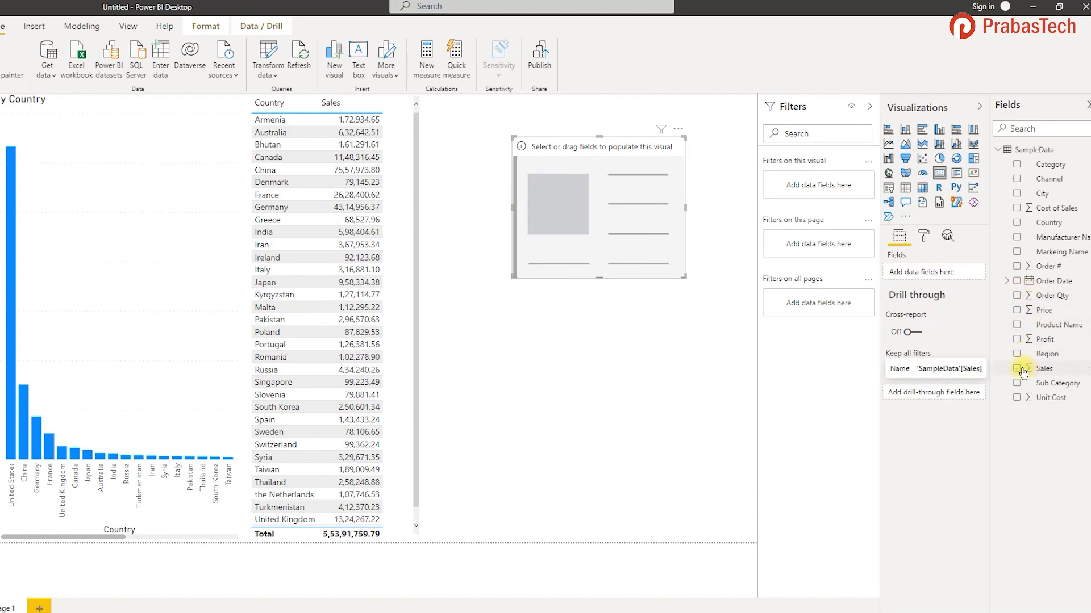
left_click_drag(1023, 372, 947, 274)
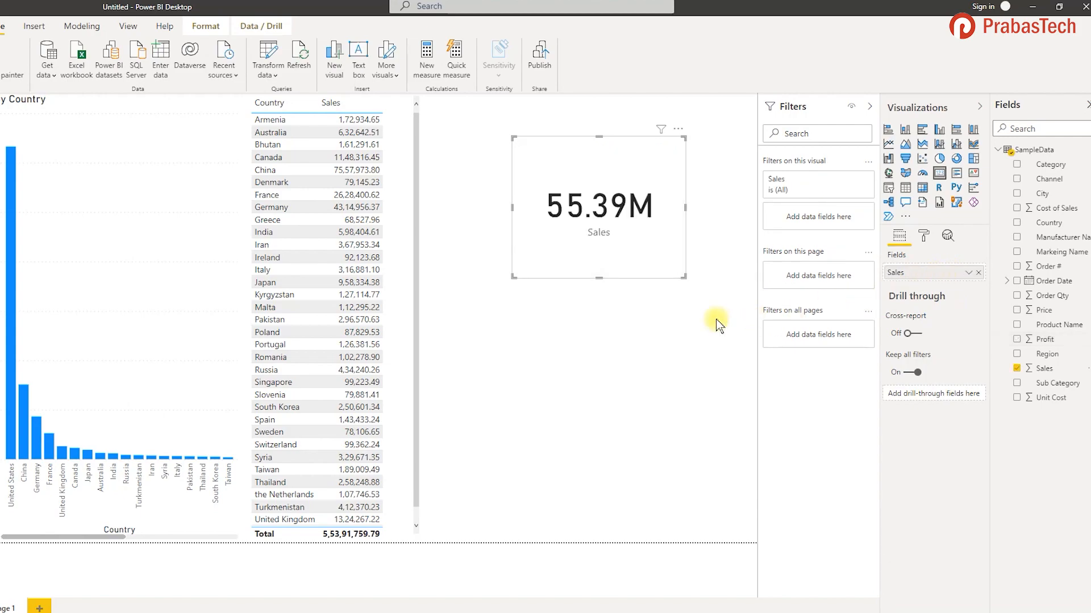
left_click(716, 302)
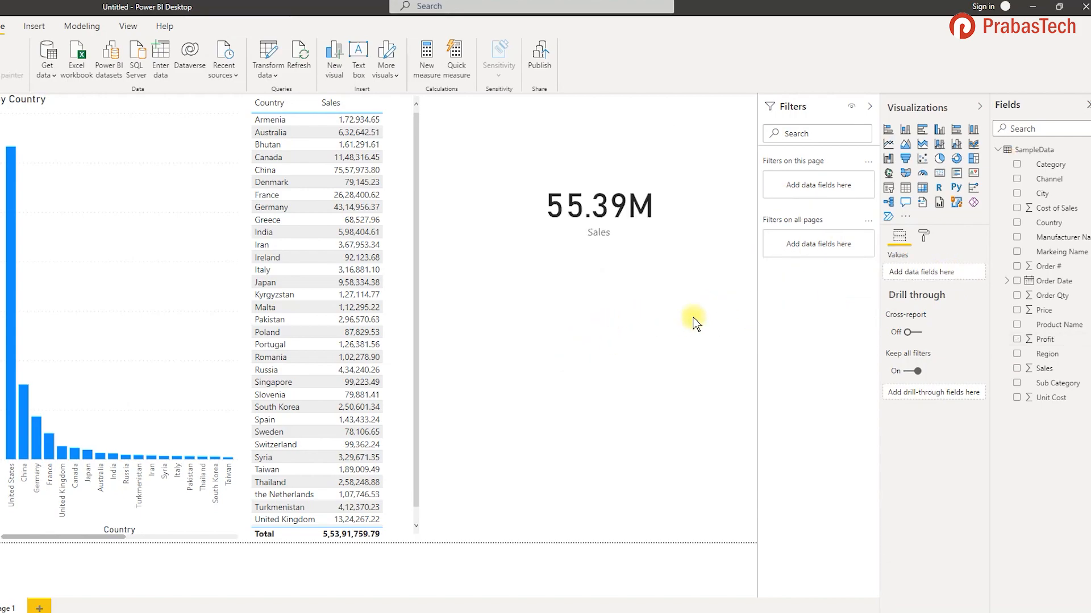
Add a second card visual for Profit directly below the Sales card, shortened to a similar height
left_click(939, 173)
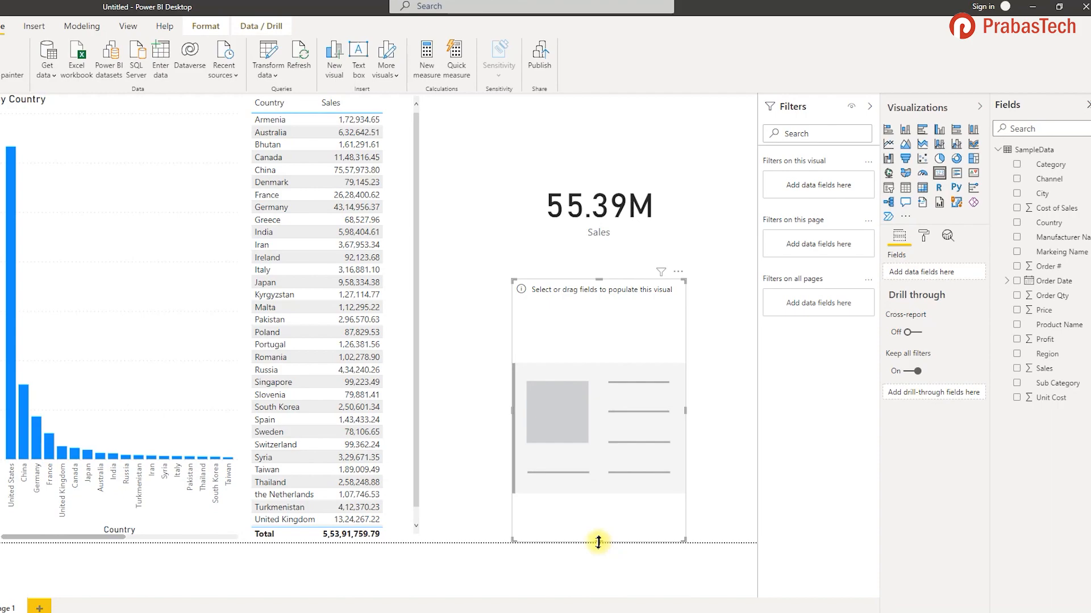
left_click_drag(597, 540, 598, 425)
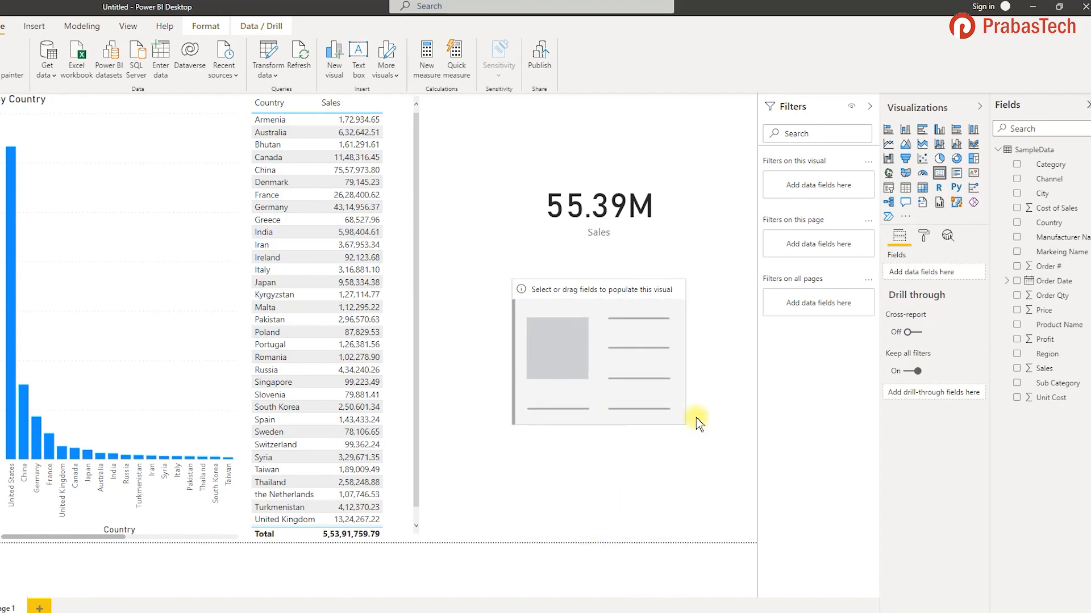
left_click_drag(1047, 344, 932, 275)
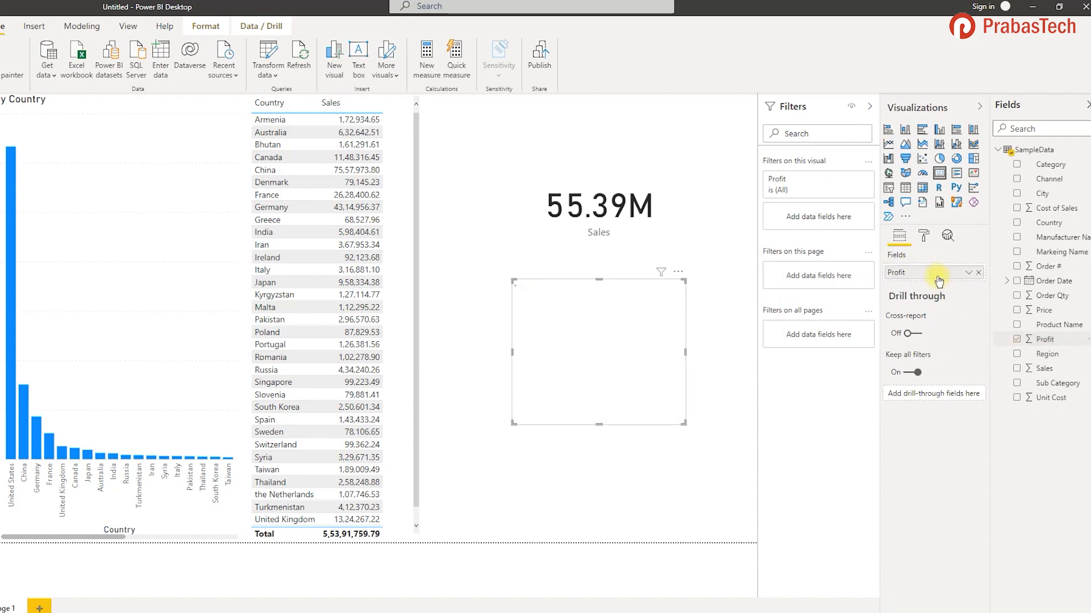
left_click(561, 488)
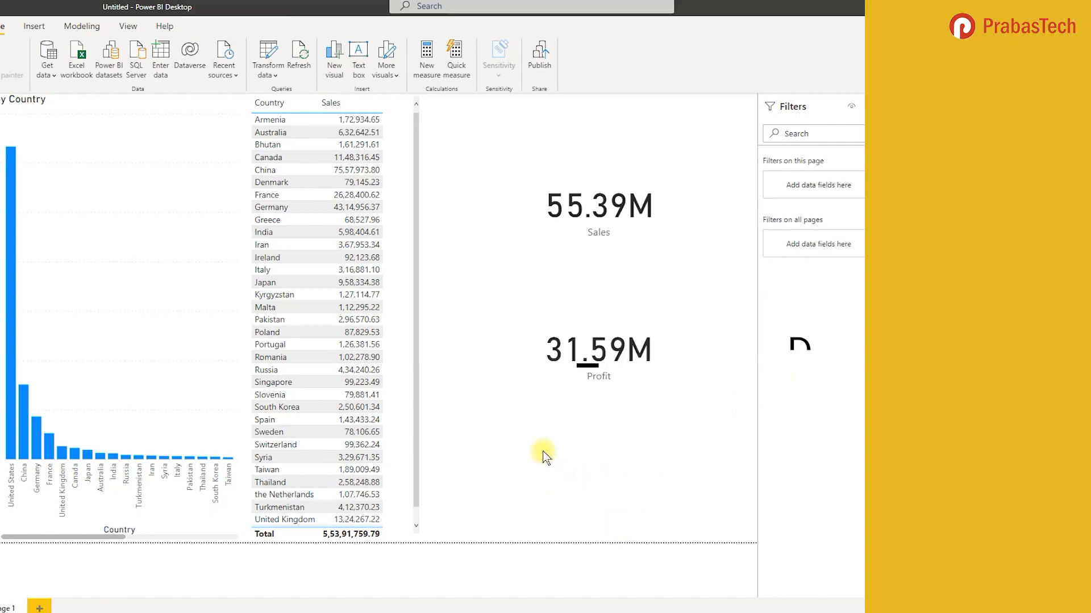